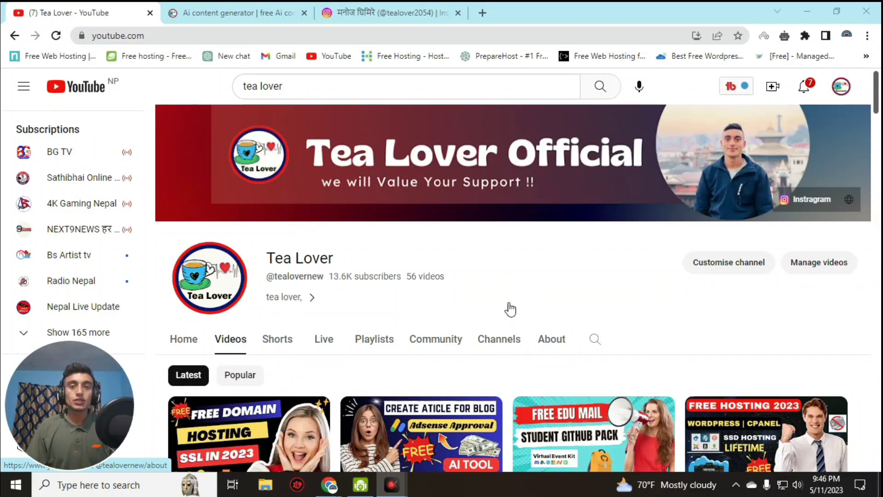
Step: Scroll through the Tea Lover channel's uploaded videos on the Videos tab
{"action": "scroll", "coordinate": [518, 337], "scroll_direction": "down", "scroll_amount": 5}
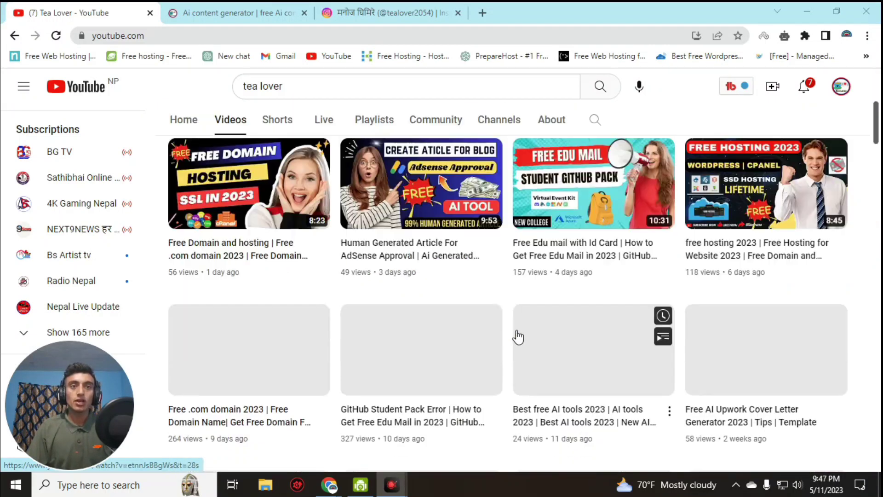
{"action": "scroll", "coordinate": [518, 337], "scroll_direction": "down", "scroll_amount": 1}
{"action": "scroll", "coordinate": [515, 296], "scroll_direction": "down", "scroll_amount": 4}
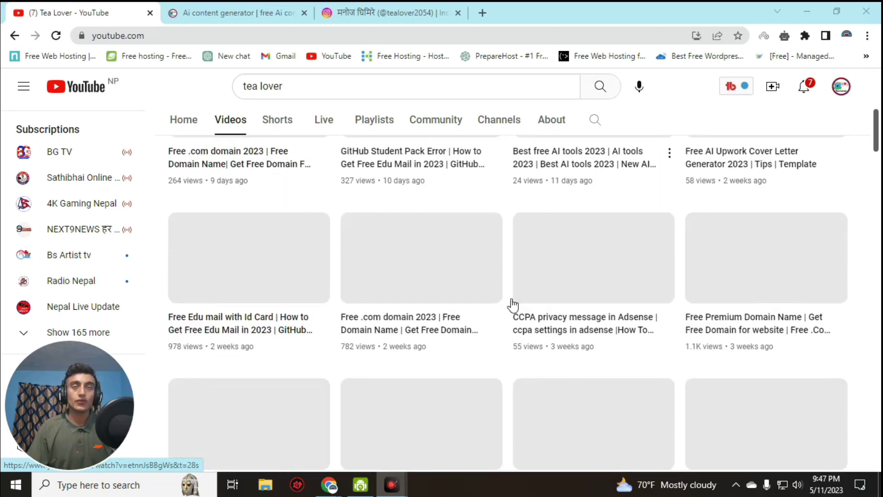
{"action": "scroll", "coordinate": [518, 311], "scroll_direction": "up", "scroll_amount": 5}
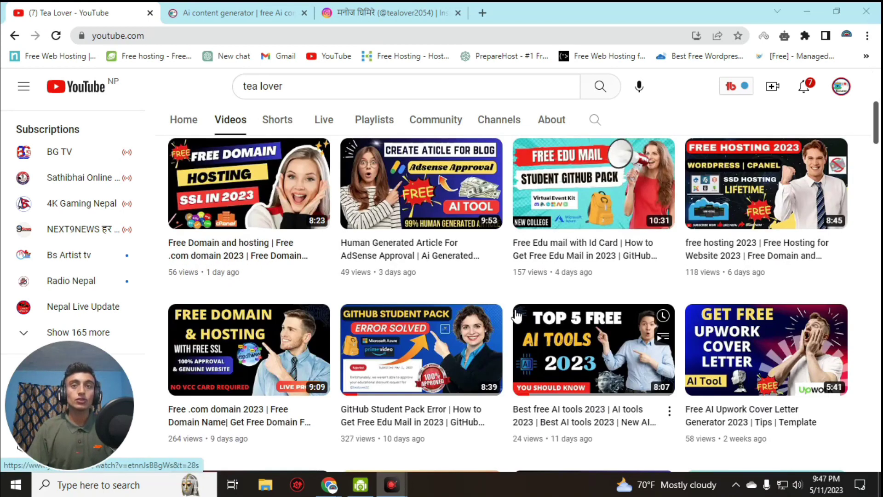
{"action": "scroll", "coordinate": [517, 317], "scroll_direction": "up", "scroll_amount": 1}
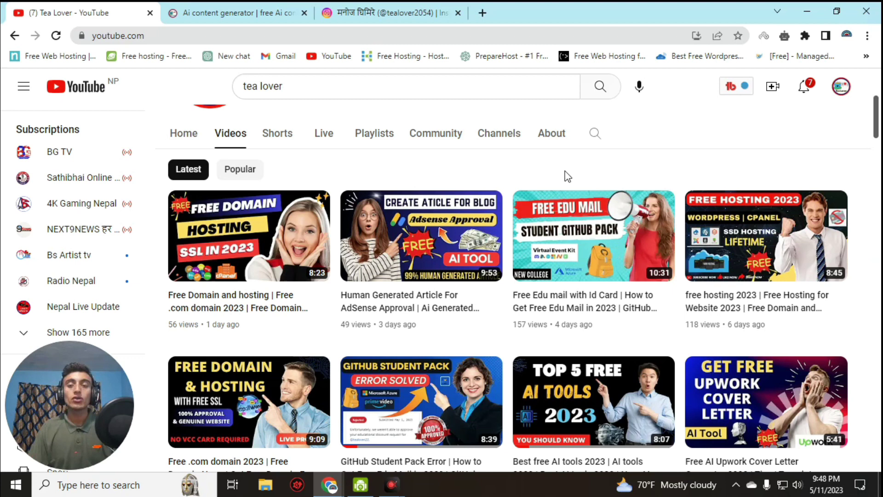
Step: Look further down the video list, then switch to the creator's Instagram profile tab
{"action": "scroll", "coordinate": [566, 173], "scroll_direction": "down", "scroll_amount": 7}
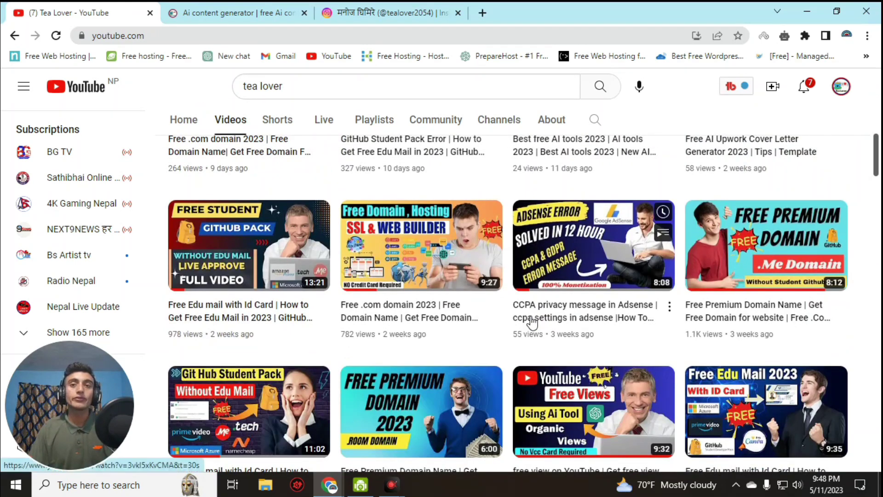
{"action": "mouse_move", "coordinate": [532, 323]}
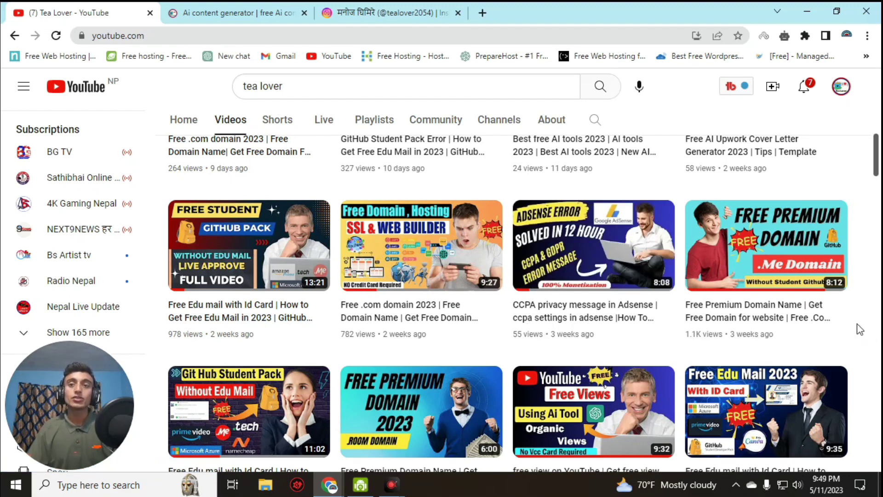
{"action": "scroll", "coordinate": [859, 329], "scroll_direction": "down", "scroll_amount": 7}
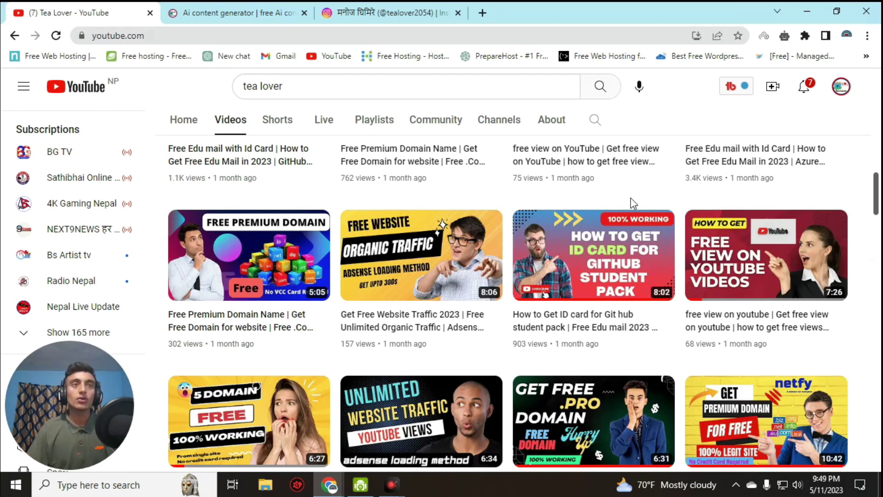
{"action": "left_click", "coordinate": [370, 12]}
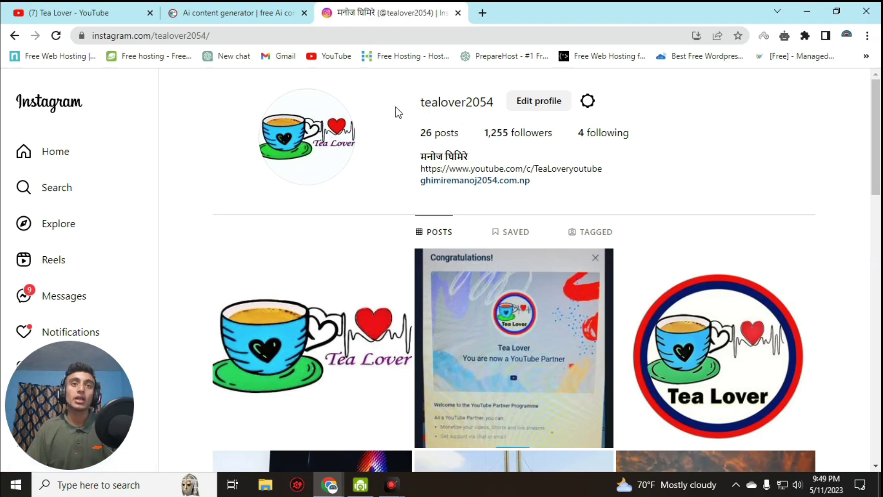
Step: Browse the Tea Lover blog homepage posts, then start a new tab for register.it
{"action": "left_click", "coordinate": [233, 12]}
{"action": "scroll", "coordinate": [552, 318], "scroll_direction": "up", "scroll_amount": 5}
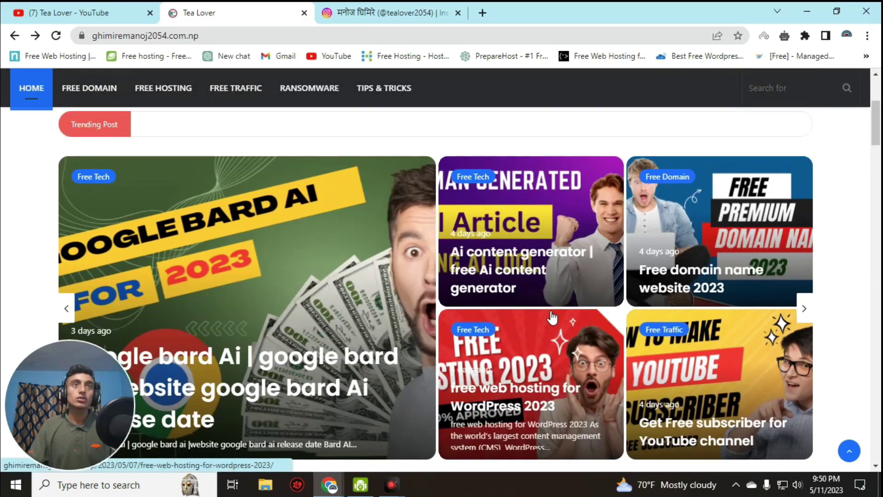
{"action": "scroll", "coordinate": [552, 317], "scroll_direction": "up", "scroll_amount": 2}
{"action": "scroll", "coordinate": [552, 318], "scroll_direction": "down", "scroll_amount": 10}
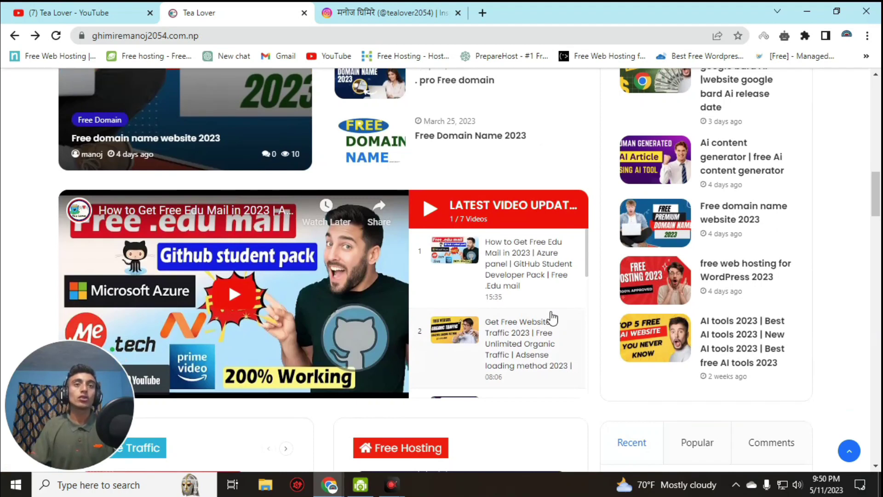
{"action": "scroll", "coordinate": [552, 317], "scroll_direction": "down", "scroll_amount": 7}
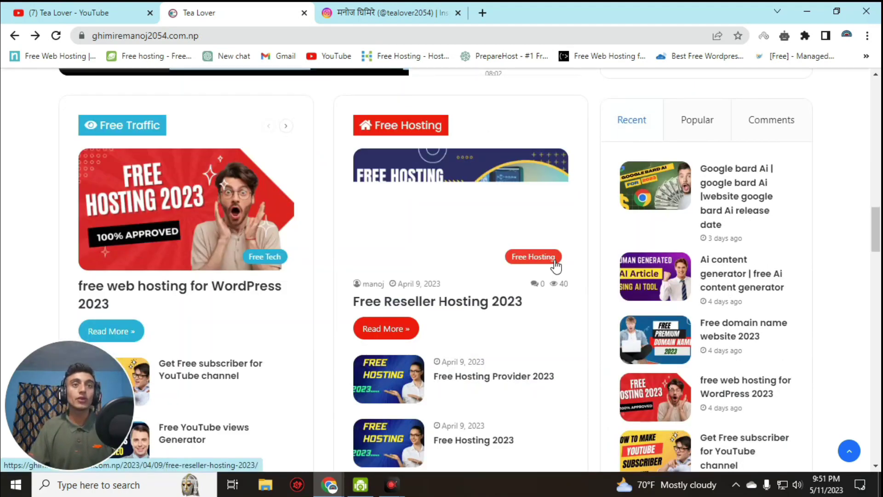
{"action": "scroll", "coordinate": [558, 262], "scroll_direction": "down", "scroll_amount": 3}
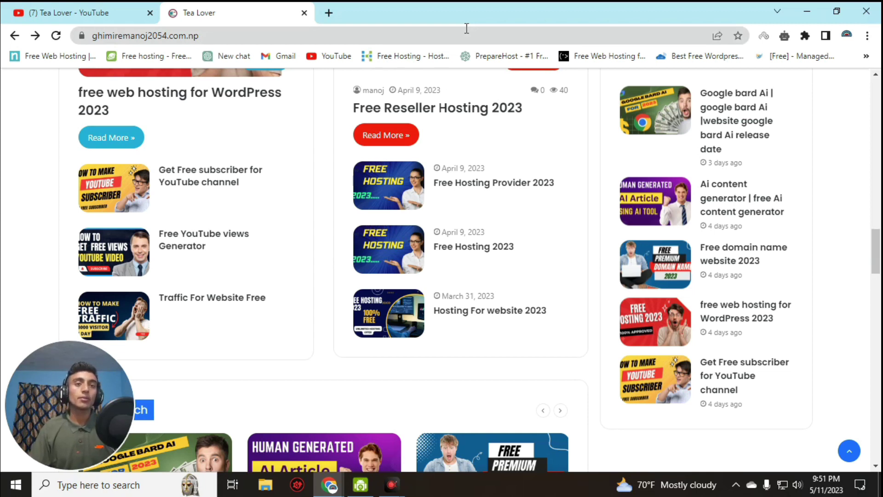
{"action": "left_click", "coordinate": [337, 16]}
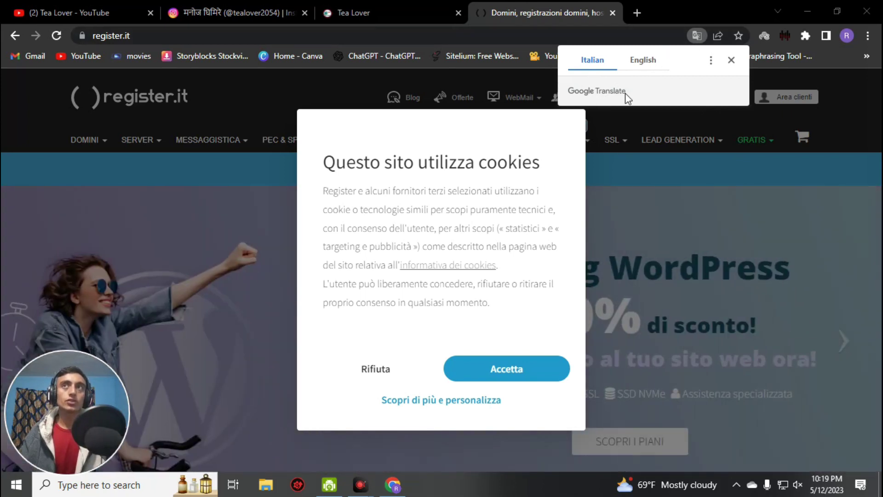
Step: Translate the register.it homepage into English and accept the cookie notice
{"action": "left_click", "coordinate": [643, 67]}
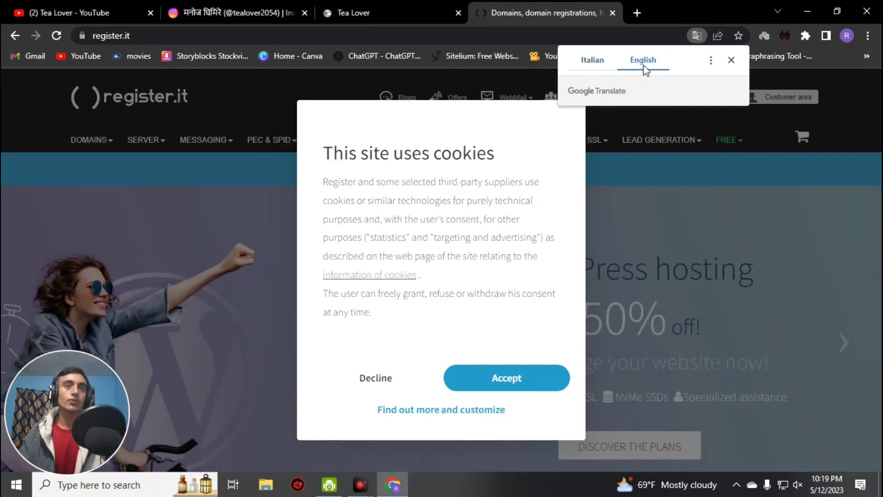
{"action": "left_click", "coordinate": [506, 369]}
{"action": "scroll", "coordinate": [420, 258], "scroll_direction": "down", "scroll_amount": 15}
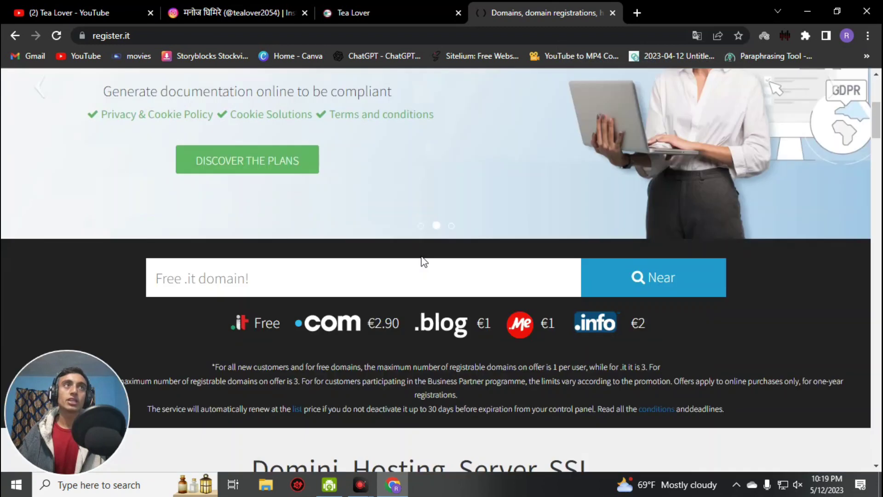
{"action": "scroll", "coordinate": [500, 278], "scroll_direction": "down", "scroll_amount": 13}
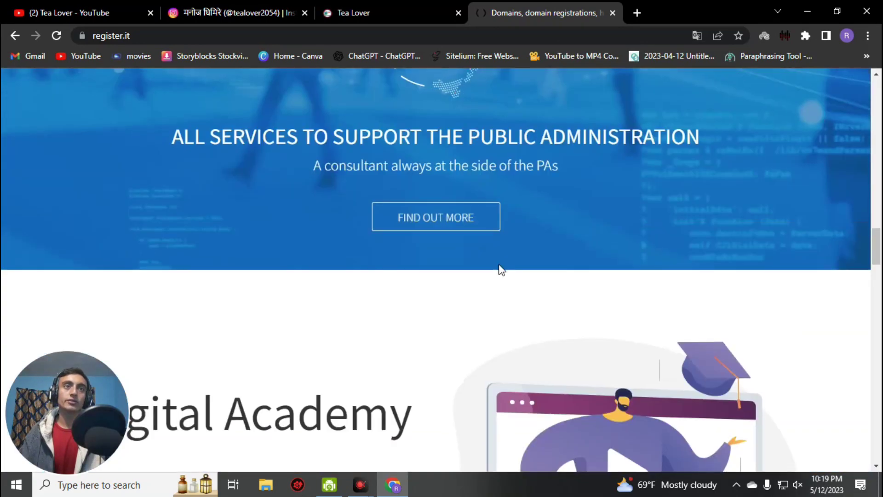
Step: Scroll to the domain search showing .it free, .com €2.90, .blog €1, .info €2
{"action": "scroll", "coordinate": [571, 307], "scroll_direction": "up", "scroll_amount": 15}
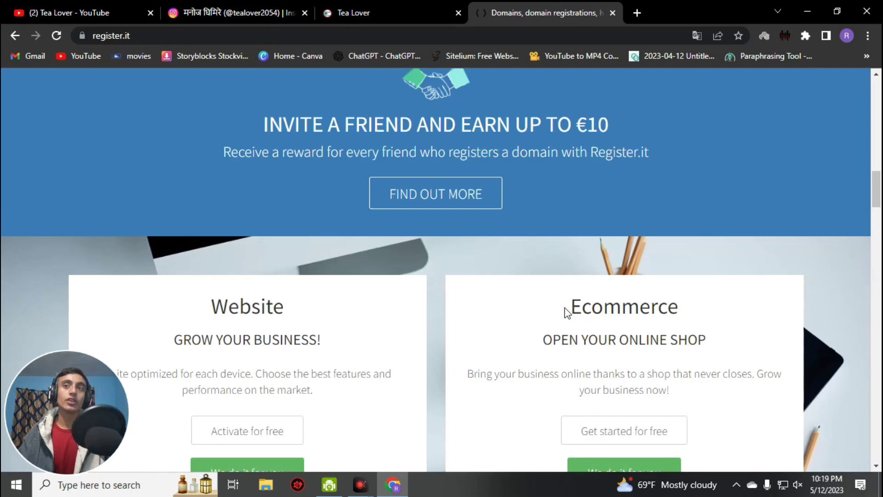
{"action": "scroll", "coordinate": [567, 312], "scroll_direction": "up", "scroll_amount": 5}
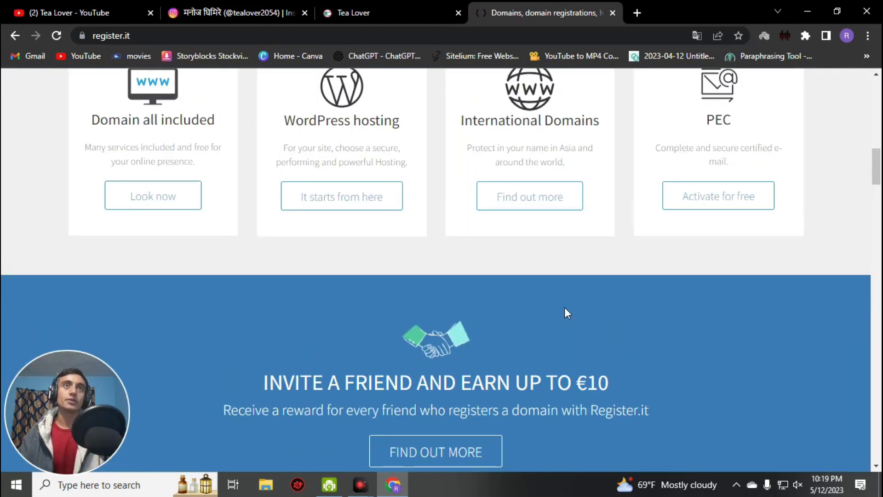
{"action": "scroll", "coordinate": [564, 276], "scroll_direction": "up", "scroll_amount": 15}
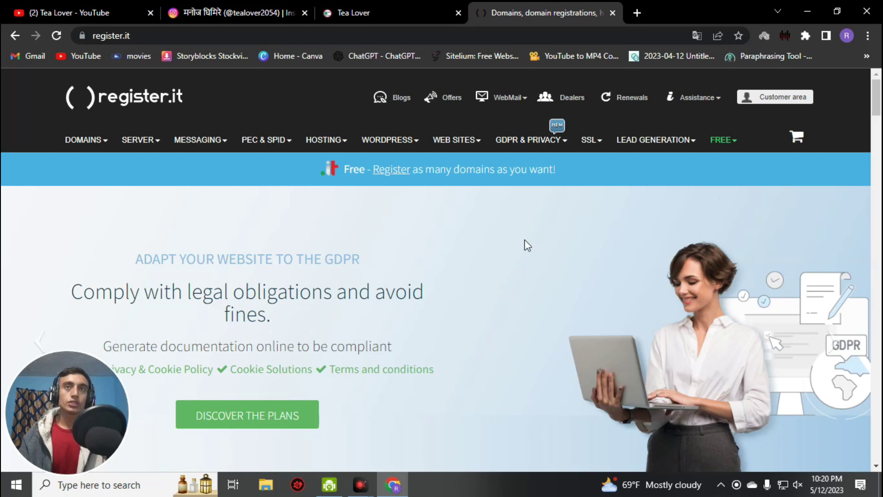
{"action": "scroll", "coordinate": [524, 244], "scroll_direction": "down", "scroll_amount": 5}
{"action": "scroll", "coordinate": [462, 200], "scroll_direction": "down", "scroll_amount": 2}
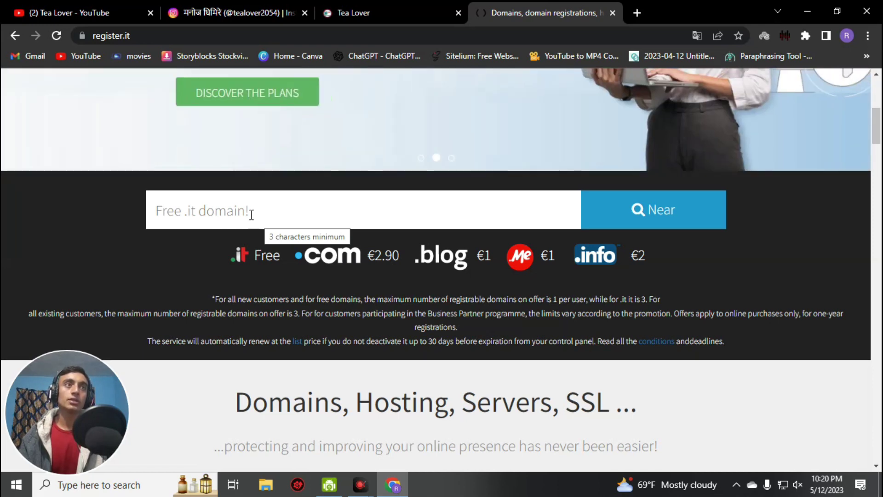
Step: Enter tealoverofficial.it in the domain search box and run the availability check
{"action": "type", "text": "tealoverofficial"}
{"action": "key", "text": "ctrl+a"}
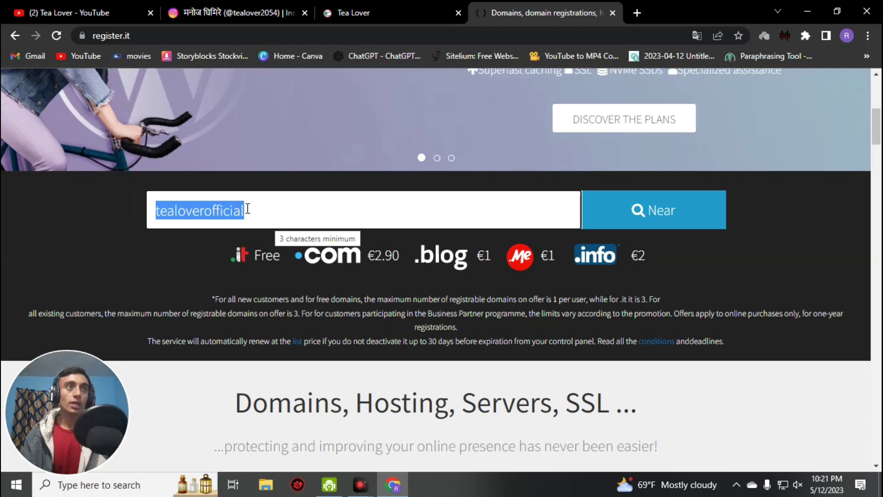
{"action": "left_click", "coordinate": [333, 206]}
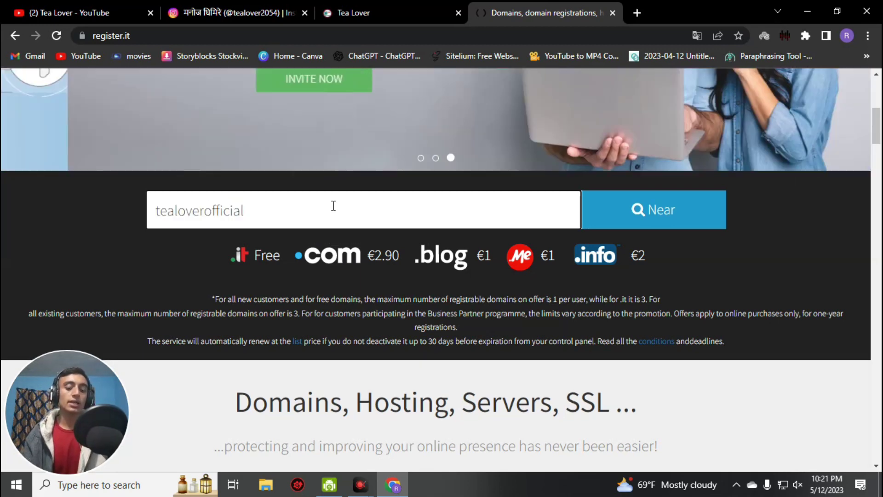
{"action": "type", "text": ".it"}
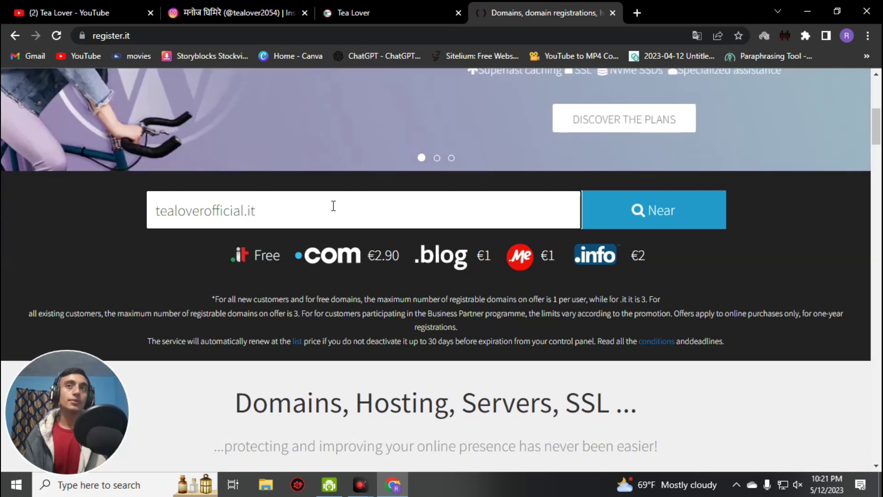
{"action": "left_click", "coordinate": [615, 221]}
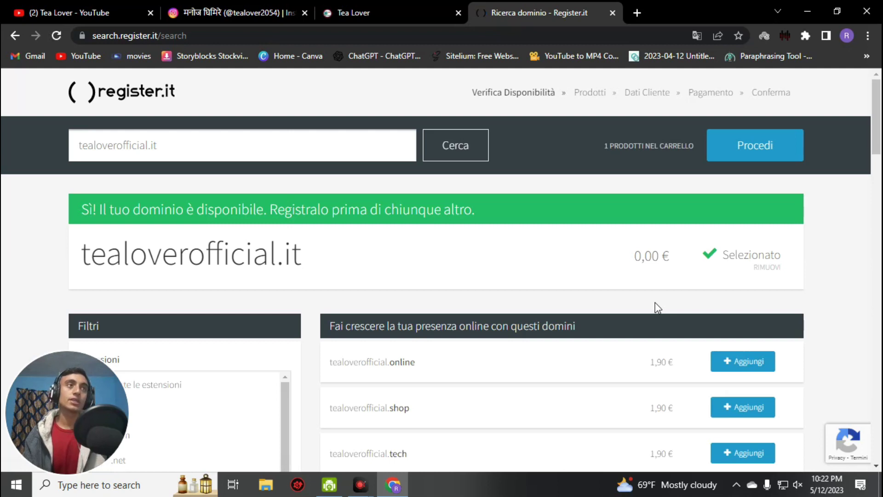
Step: Translate the search results into English and check the tealoverofficial.it 0,00 € price
{"action": "left_click_drag", "start_coordinate": [634, 256], "coordinate": [682, 260]}
{"action": "left_click", "coordinate": [619, 261]}
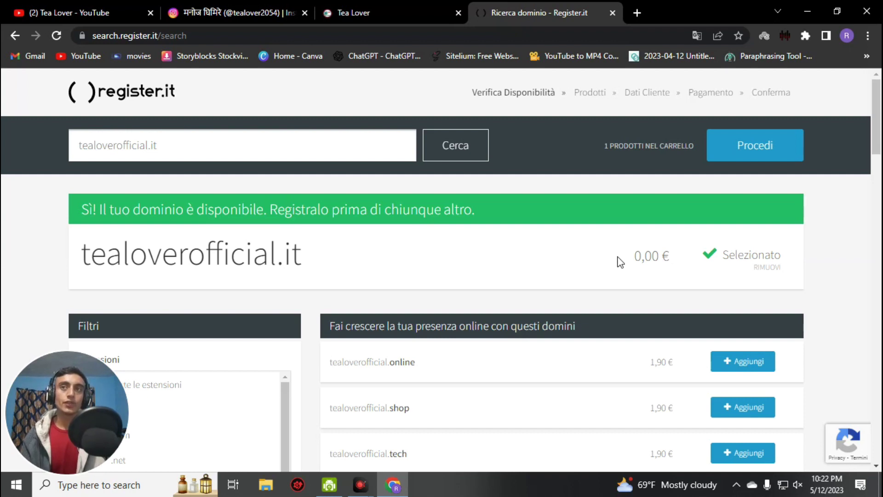
{"action": "right_click", "coordinate": [558, 256]}
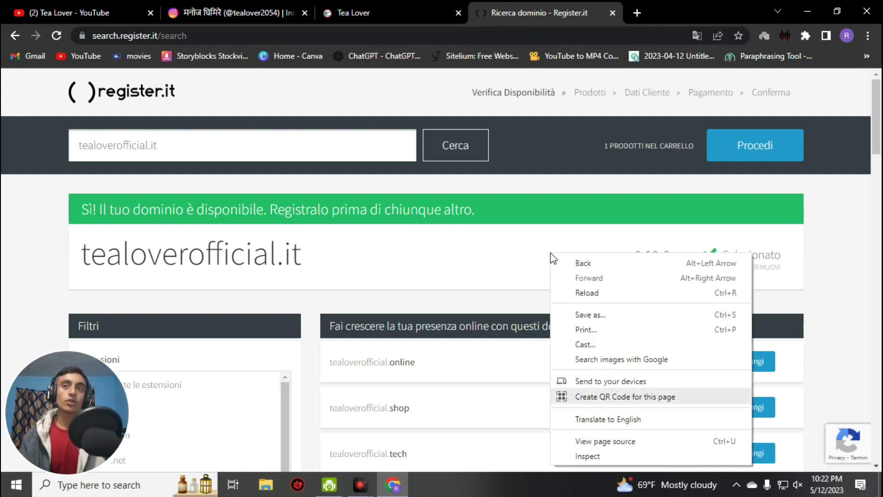
{"action": "left_click", "coordinate": [598, 418]}
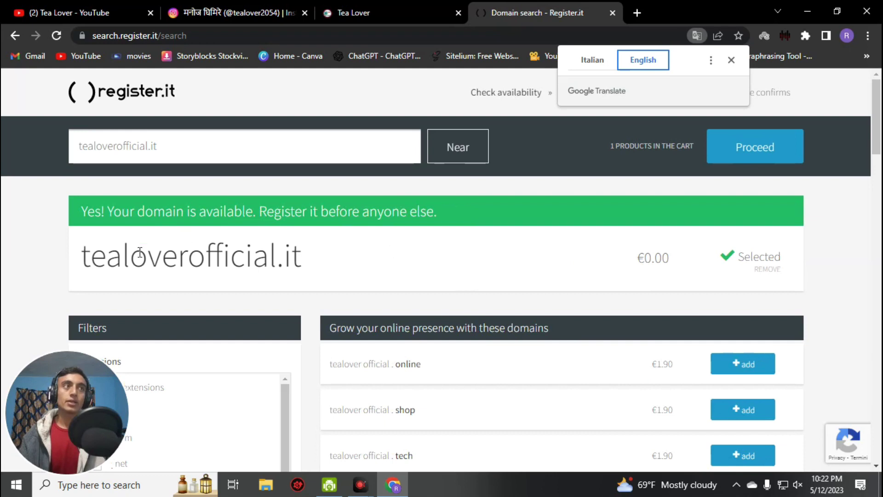
{"action": "left_click_drag", "start_coordinate": [82, 258], "coordinate": [306, 242]}
{"action": "left_click", "coordinate": [612, 258]}
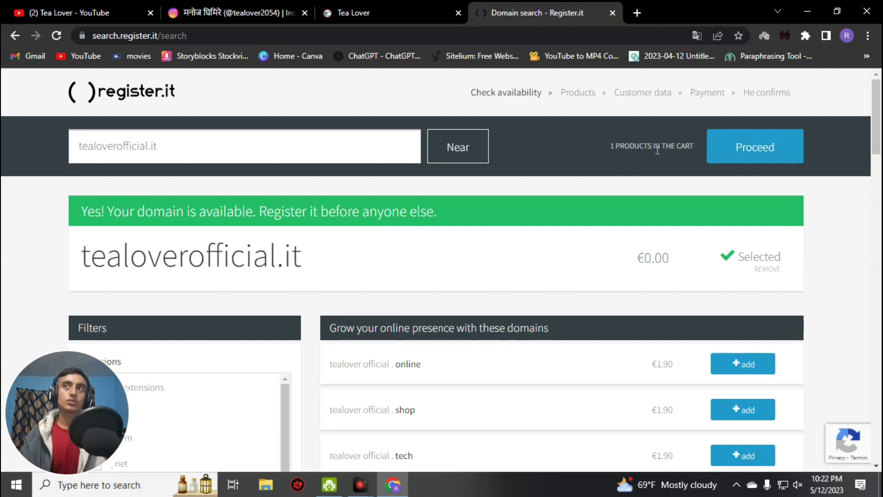
Step: Proceed with the free domain and skip the add-on offers to reach the cart
{"action": "left_click", "coordinate": [766, 158]}
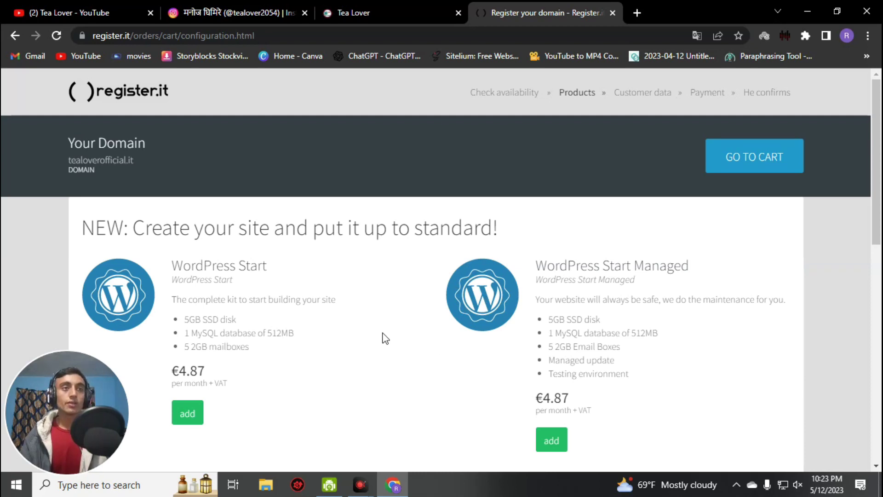
{"action": "scroll", "coordinate": [436, 329], "scroll_direction": "down", "scroll_amount": 9}
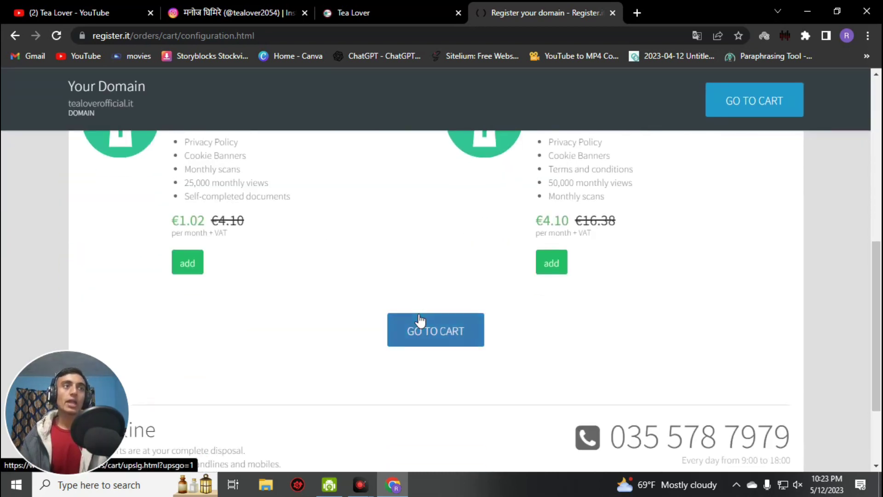
{"action": "scroll", "coordinate": [412, 311], "scroll_direction": "up", "scroll_amount": 4}
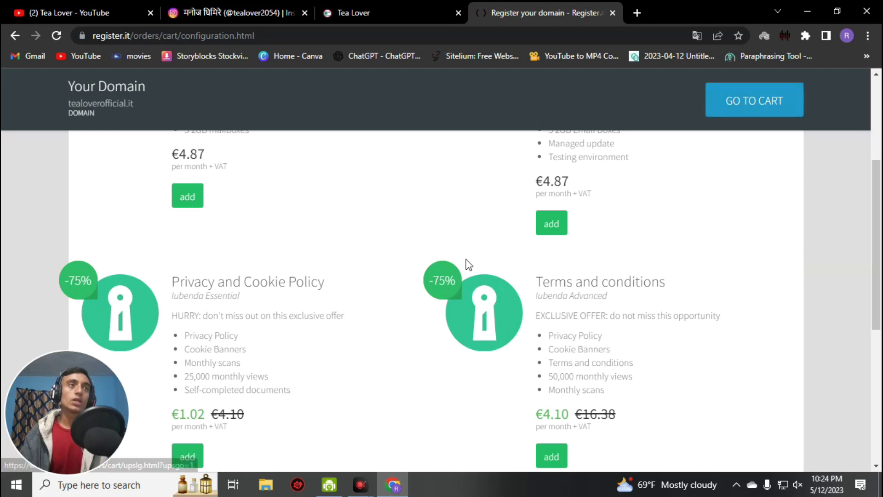
{"action": "left_click", "coordinate": [747, 112]}
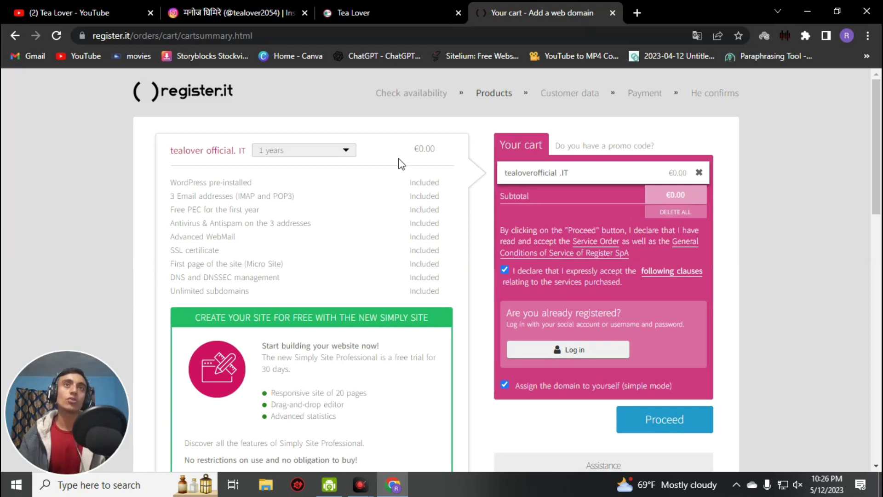
Step: Review the cart's €0.00 tealoverofficial.it price and included extras, then proceed to checkout
{"action": "left_click_drag", "start_coordinate": [416, 150], "coordinate": [439, 153]}
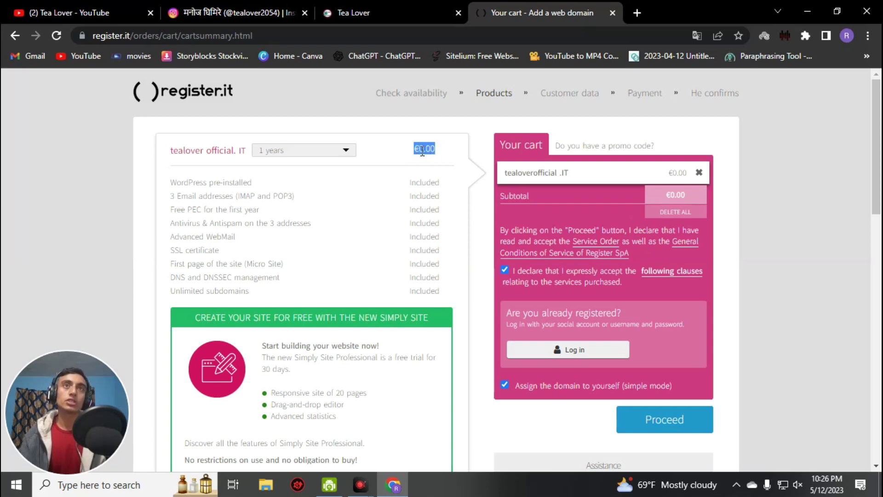
{"action": "left_click", "coordinate": [604, 196]}
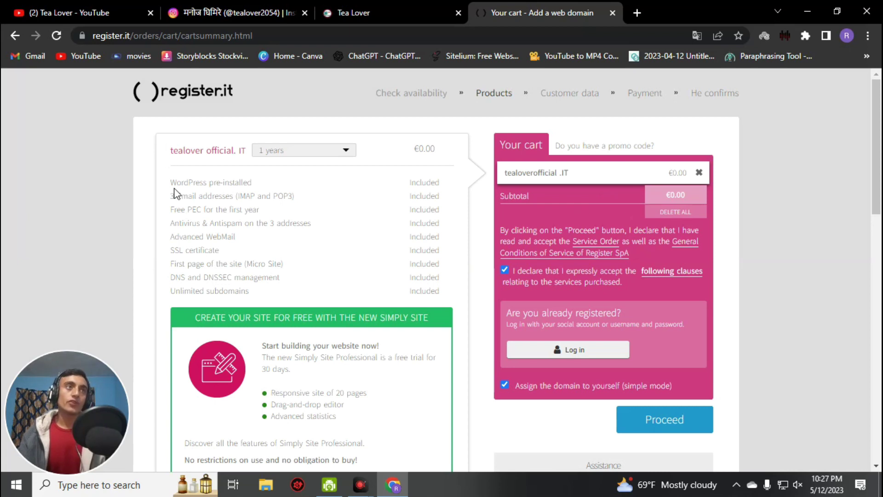
{"action": "left_click_drag", "start_coordinate": [172, 302], "coordinate": [290, 224]}
{"action": "left_click", "coordinate": [492, 293]}
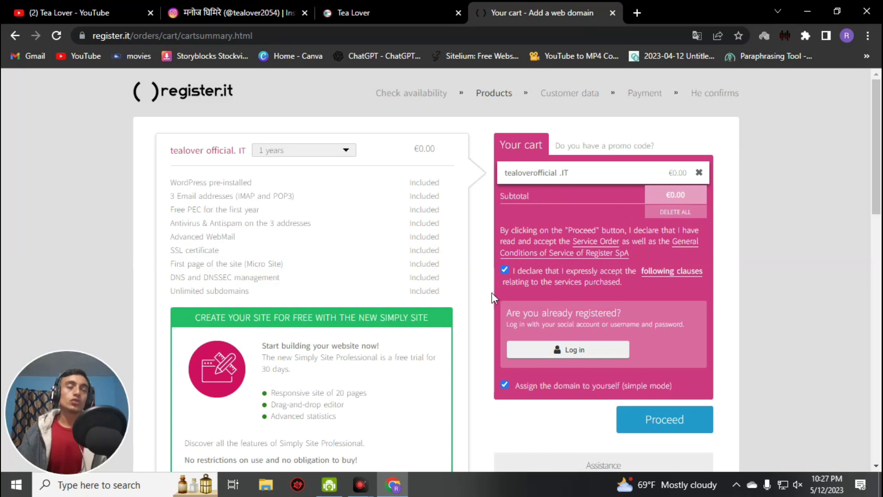
{"action": "scroll", "coordinate": [456, 251], "scroll_direction": "down", "scroll_amount": 3}
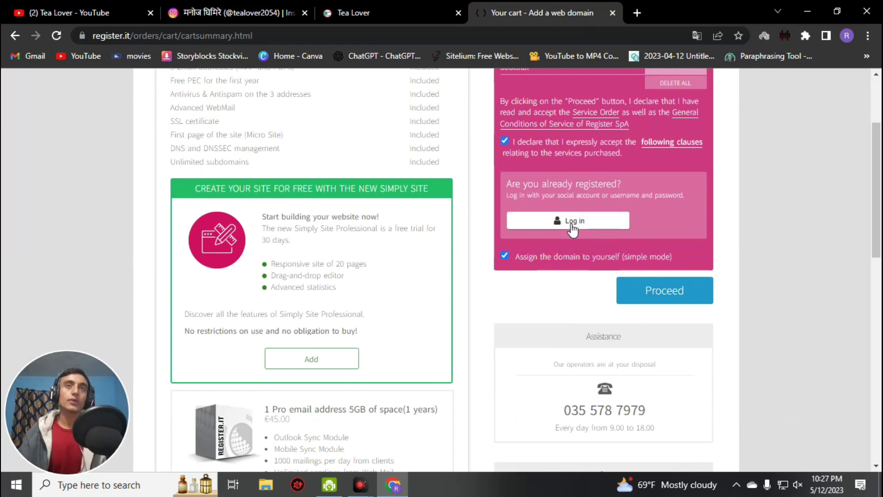
{"action": "left_click", "coordinate": [644, 298]}
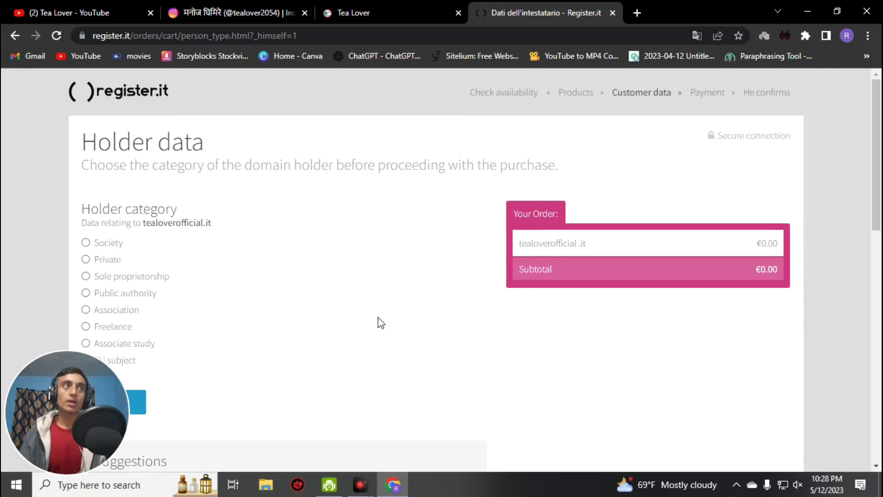
Step: Choose Private as the holder category and proceed to Registration Data
{"action": "scroll", "coordinate": [177, 239], "scroll_direction": "down", "scroll_amount": 2}
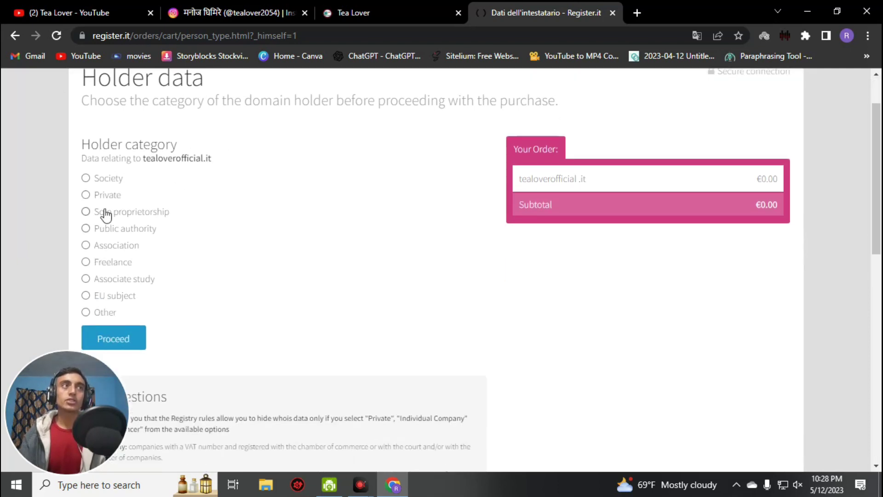
{"action": "left_click", "coordinate": [86, 194]}
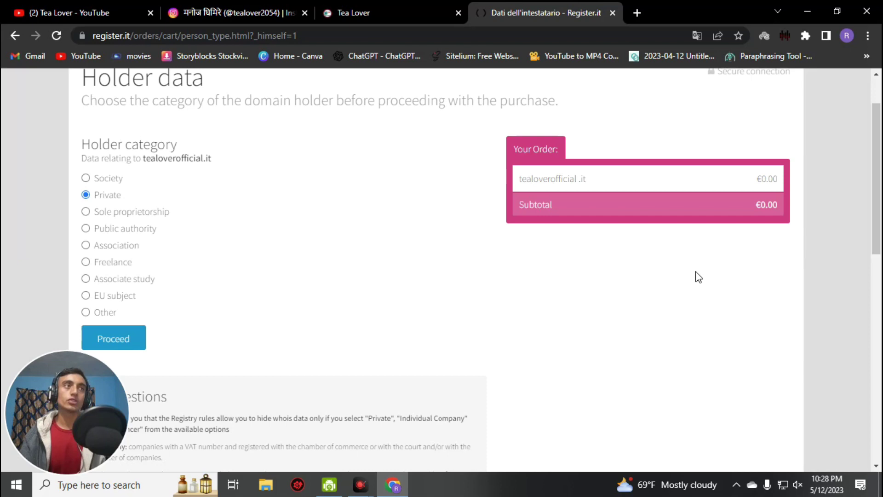
{"action": "scroll", "coordinate": [591, 217], "scroll_direction": "down", "scroll_amount": 2}
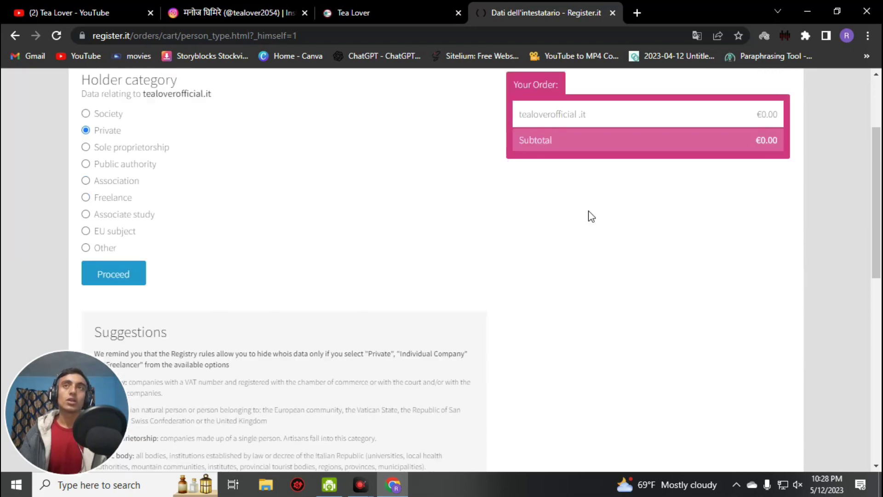
{"action": "left_click", "coordinate": [122, 282]}
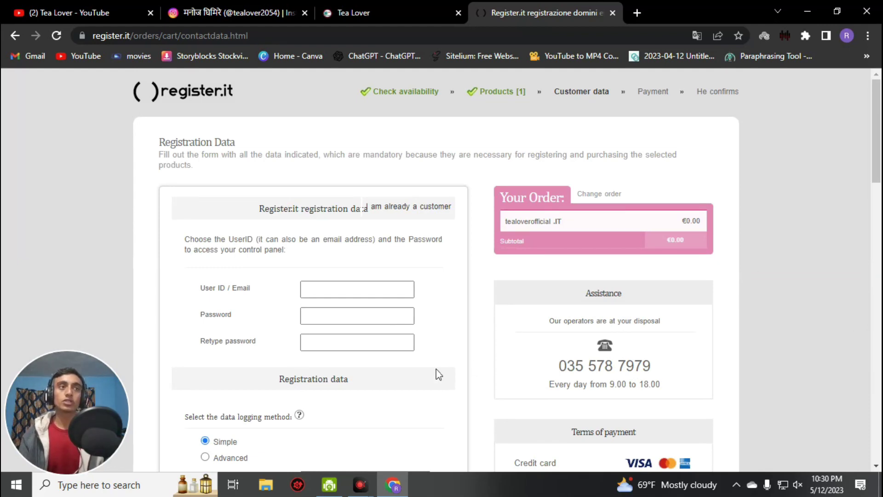
Step: Scroll through the registration form and tick the Register SpA privacy consent
{"action": "scroll", "coordinate": [436, 369], "scroll_direction": "down", "scroll_amount": 3}
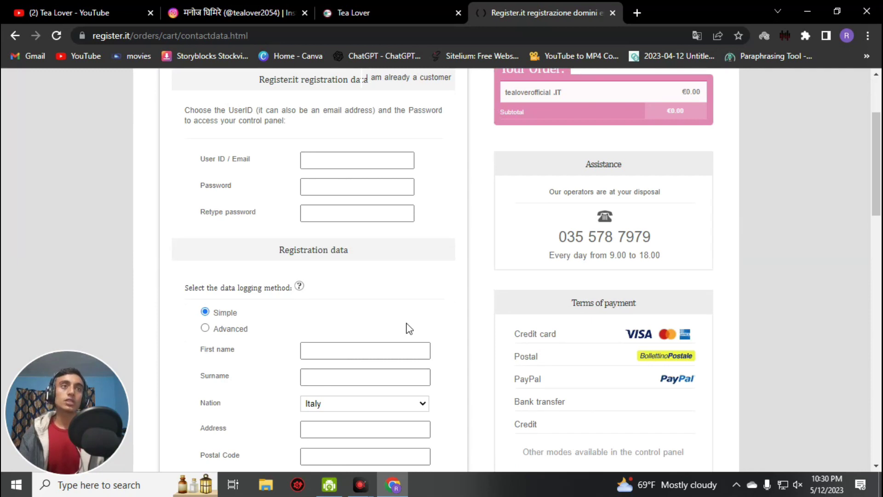
{"action": "scroll", "coordinate": [428, 329], "scroll_direction": "up", "scroll_amount": 1}
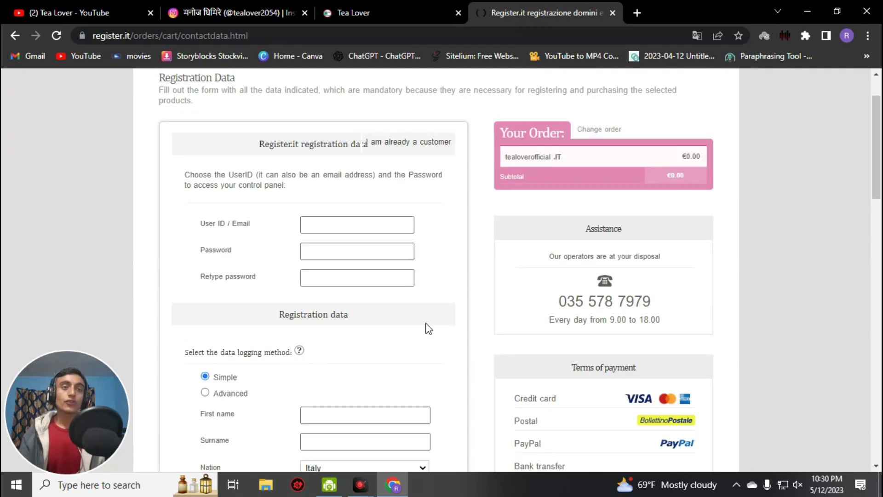
{"action": "scroll", "coordinate": [429, 330], "scroll_direction": "down", "scroll_amount": 2}
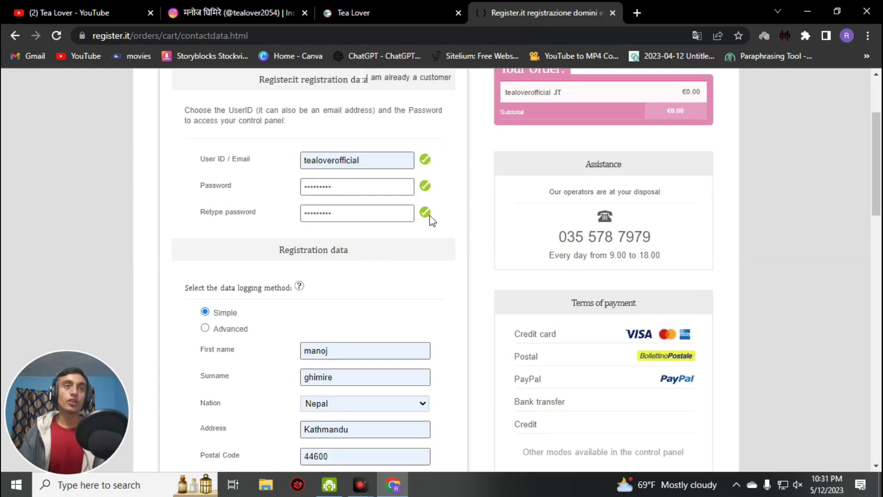
{"action": "scroll", "coordinate": [427, 213], "scroll_direction": "down", "scroll_amount": 9}
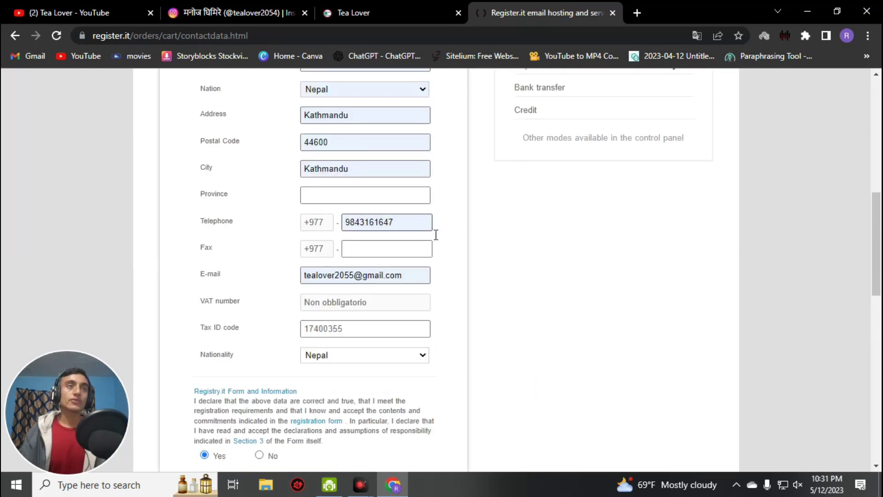
{"action": "scroll", "coordinate": [547, 207], "scroll_direction": "down", "scroll_amount": 5}
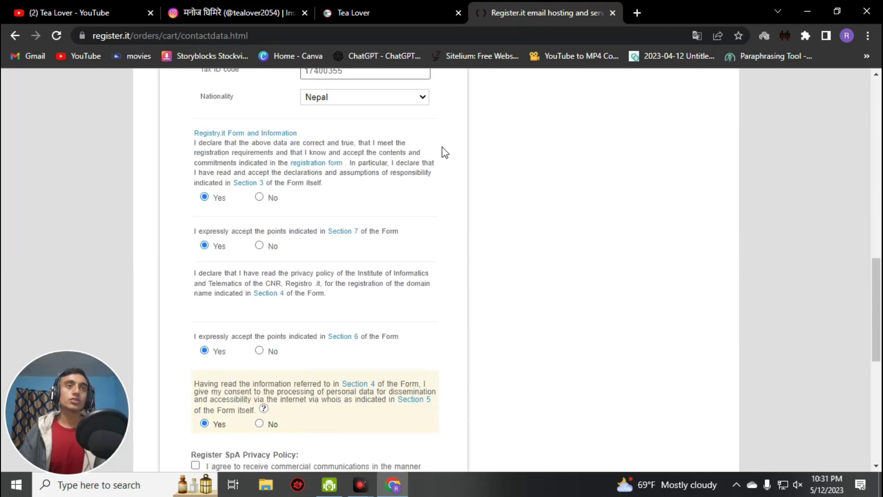
{"action": "scroll", "coordinate": [449, 201], "scroll_direction": "down", "scroll_amount": 3}
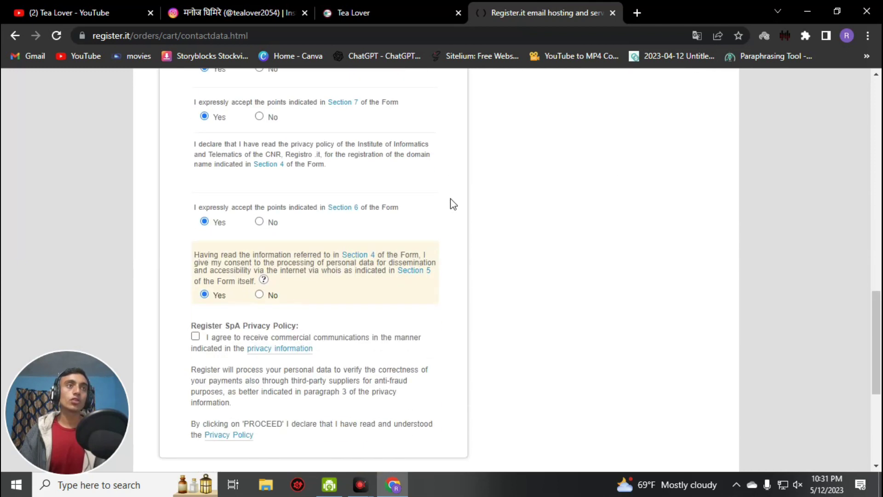
{"action": "left_click", "coordinate": [196, 336]}
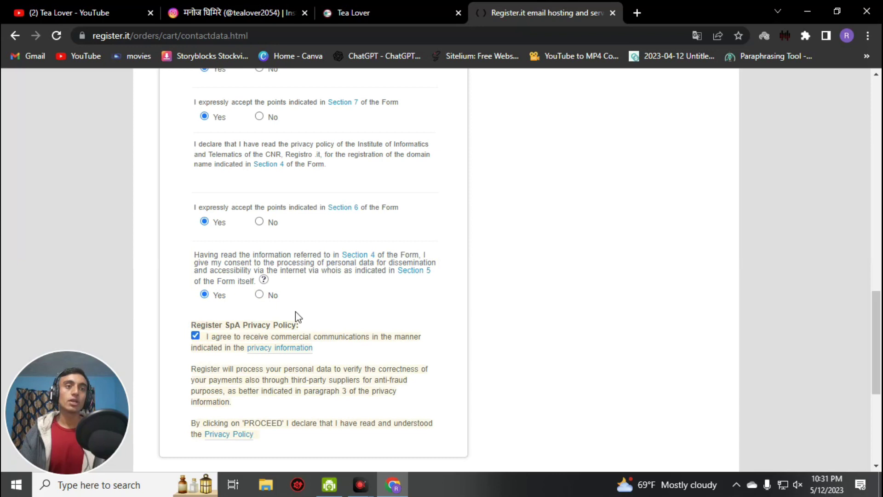
{"action": "scroll", "coordinate": [415, 301], "scroll_direction": "down", "scroll_amount": 4}
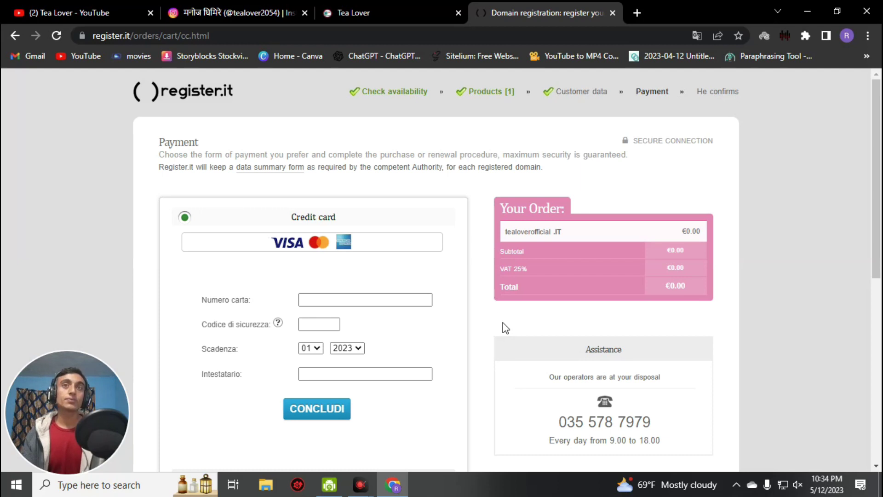
Step: Scroll the €0.00 payment page, then switch to Instagram and highlight the profile username
{"action": "scroll", "coordinate": [457, 289], "scroll_direction": "down", "scroll_amount": 2}
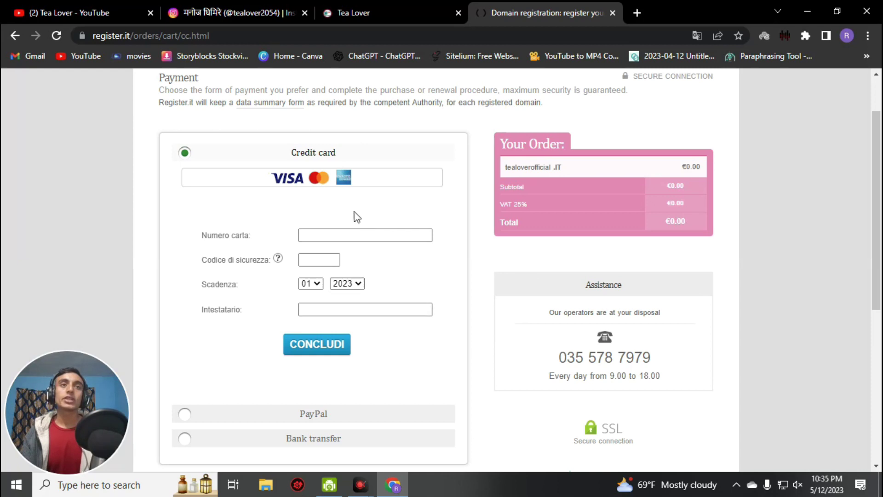
{"action": "scroll", "coordinate": [516, 343], "scroll_direction": "up", "scroll_amount": 2}
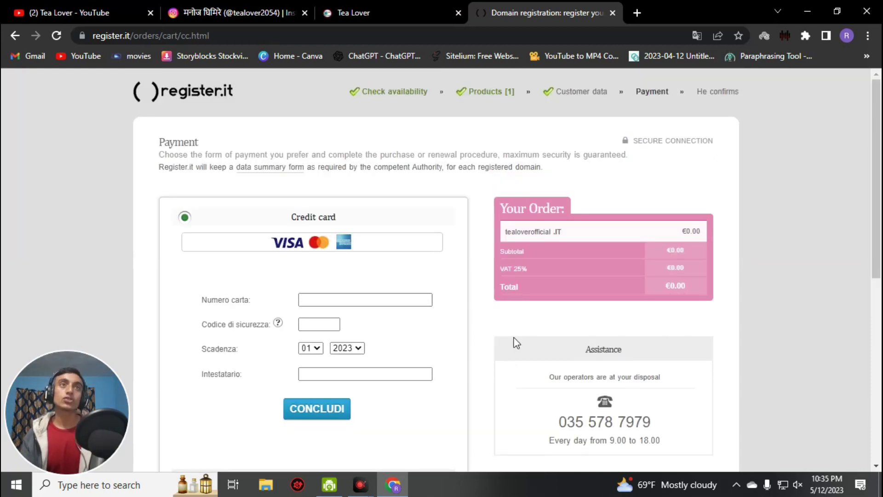
{"action": "scroll", "coordinate": [516, 342], "scroll_direction": "down", "scroll_amount": 2}
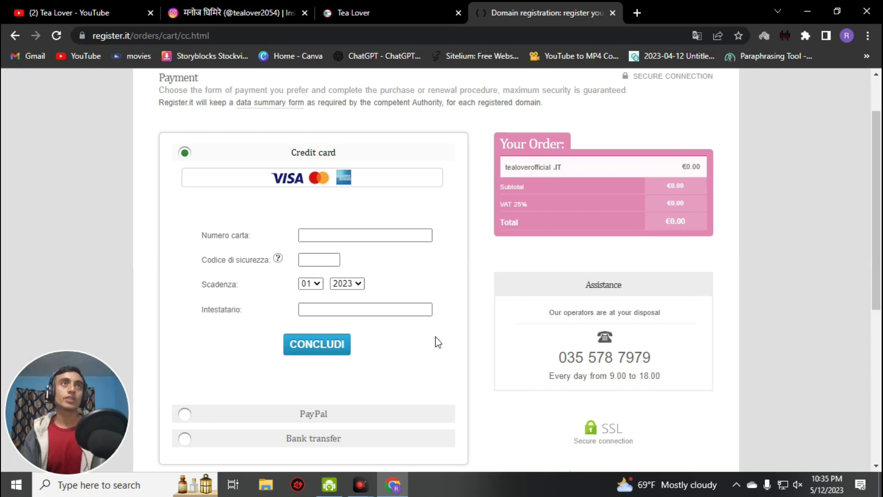
{"action": "scroll", "coordinate": [552, 325], "scroll_direction": "up", "scroll_amount": 2}
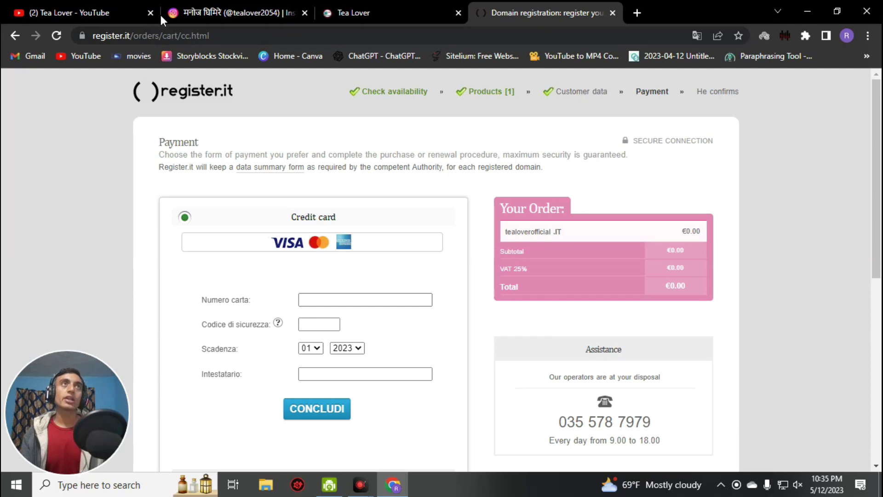
{"action": "left_click", "coordinate": [204, 14]}
{"action": "left_click_drag", "start_coordinate": [354, 104], "coordinate": [440, 104]}
Step: Return to the YouTube tab and scroll the Tea Lover Videos grid up to the banner
{"action": "key", "text": "ctrl+Page_Up"}
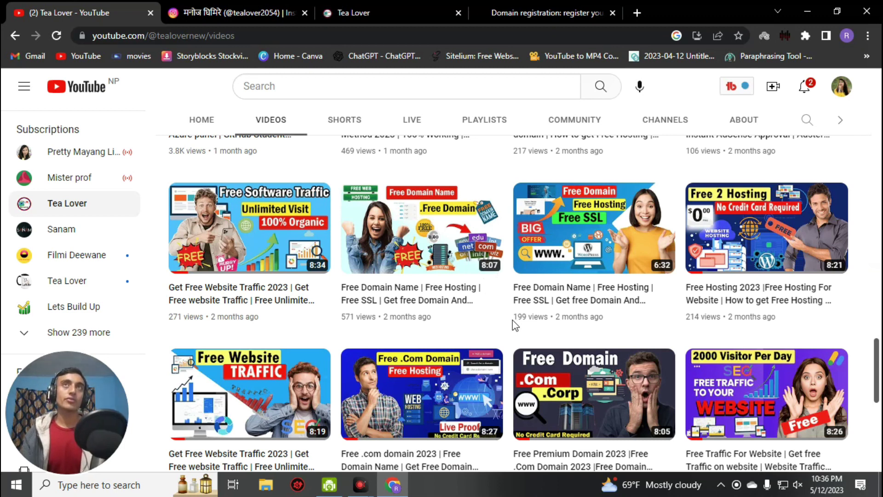
{"action": "scroll", "coordinate": [877, 317], "scroll_direction": "up", "scroll_amount": 15}
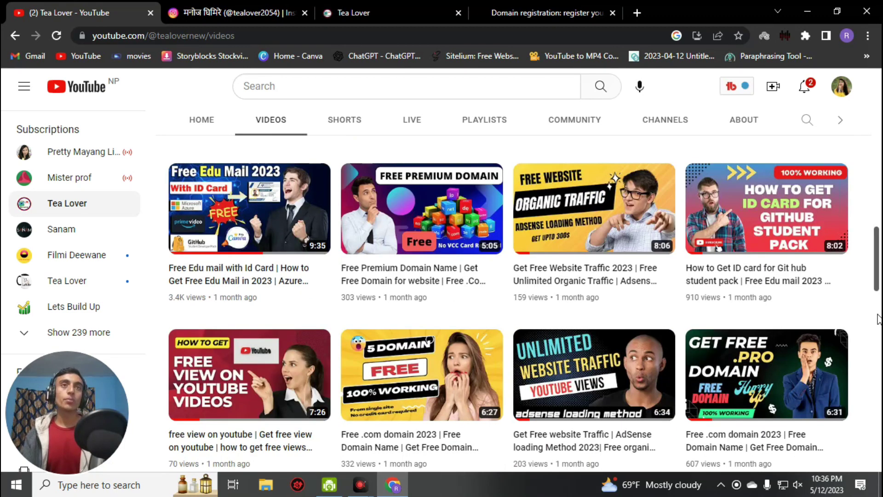
{"action": "scroll", "coordinate": [546, 291], "scroll_direction": "up", "scroll_amount": 7}
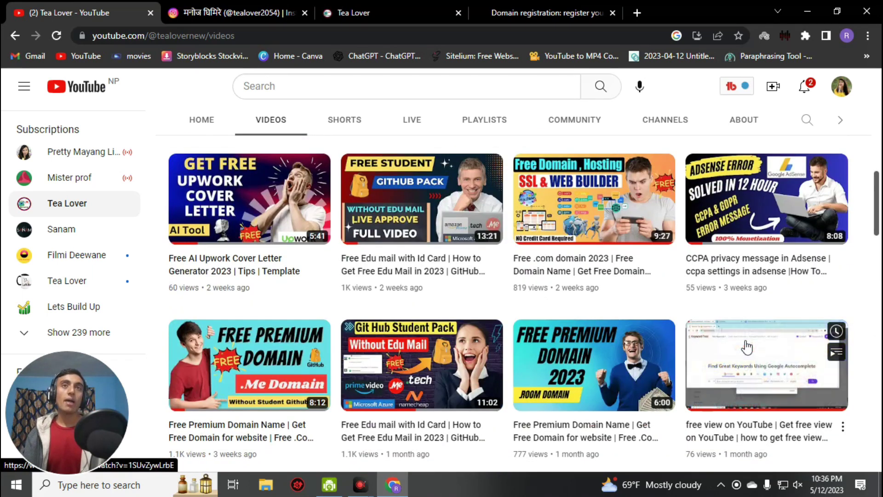
{"action": "scroll", "coordinate": [595, 316], "scroll_direction": "up", "scroll_amount": 1}
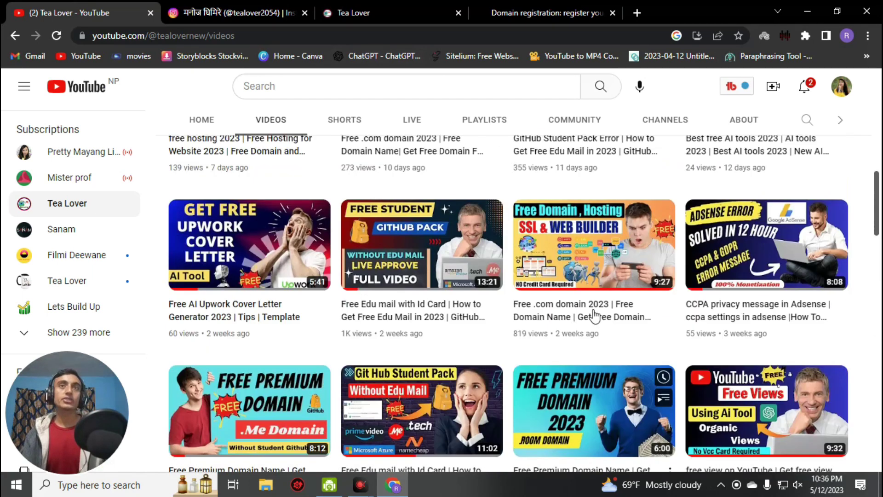
{"action": "scroll", "coordinate": [595, 316], "scroll_direction": "up", "scroll_amount": 10}
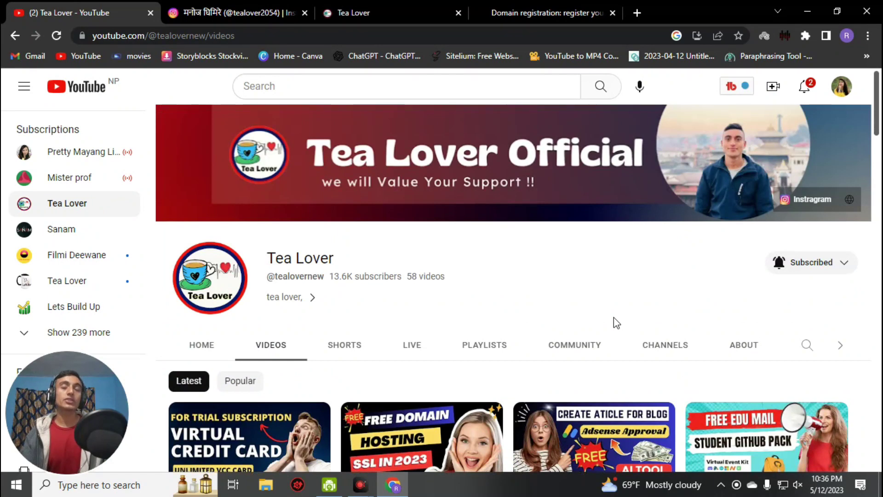